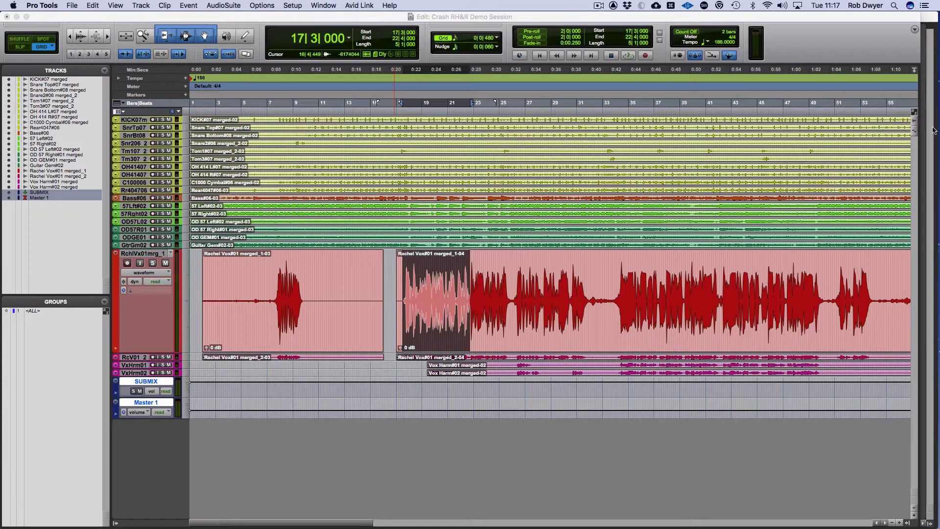
Adjust the vocal waveform height in the edit view, leaving it enlarged.
{"action": "left_click", "coordinate": [918, 118]}
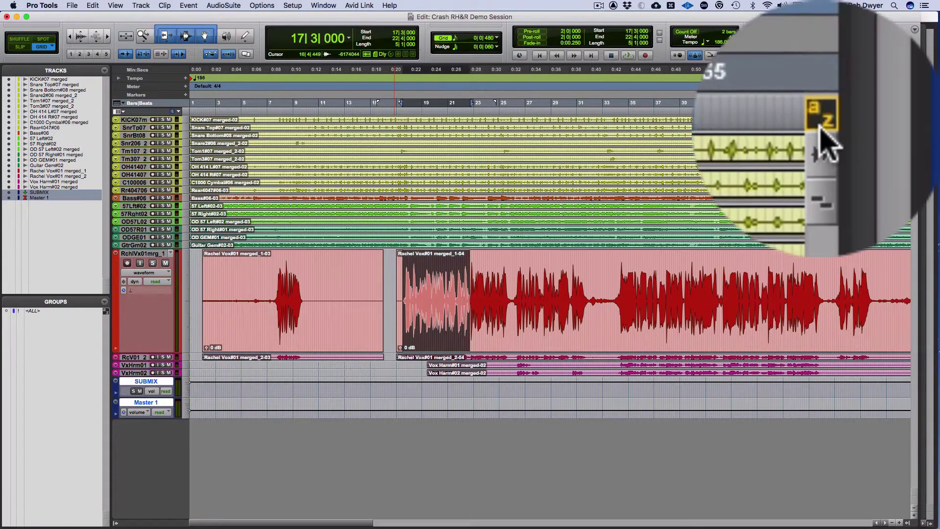
{"action": "left_click", "coordinate": [914, 116]}
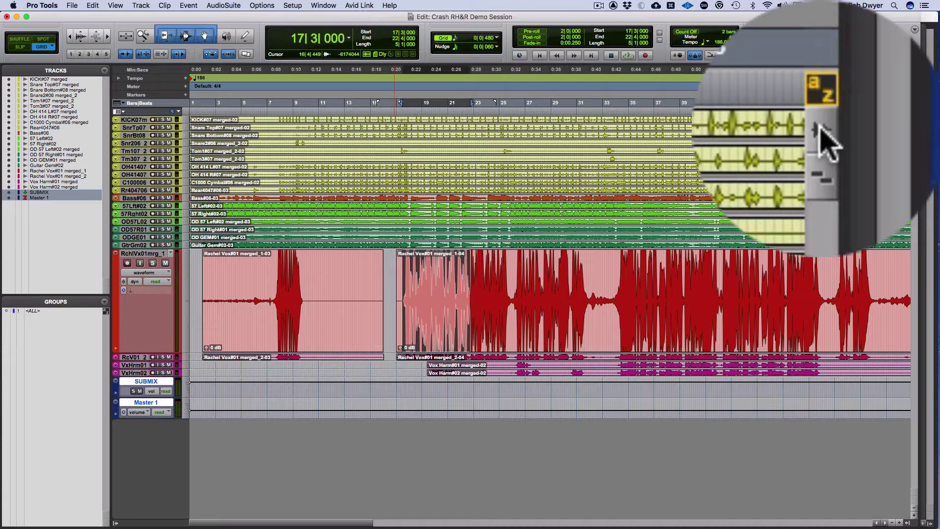
{"action": "left_click", "coordinate": [914, 120]}
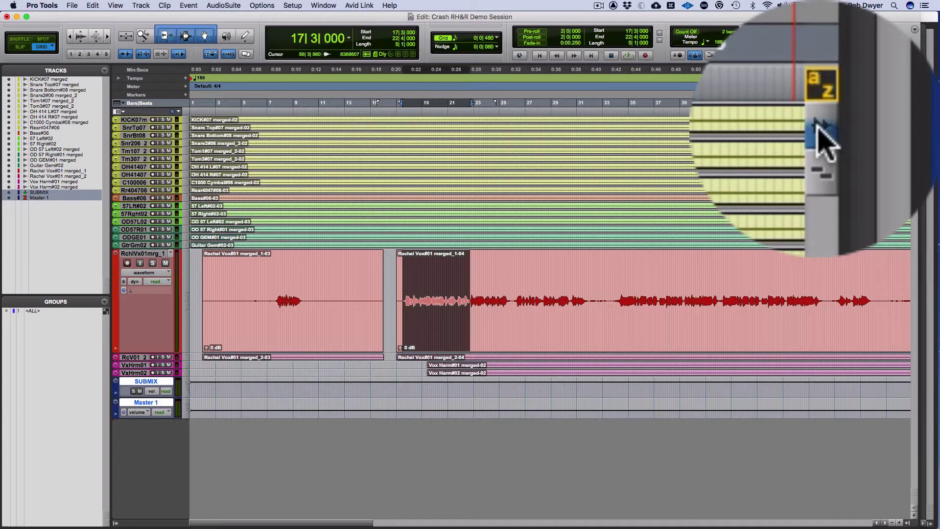
{"action": "left_click_drag", "start_coordinate": [915, 119], "coordinate": [914, 105]}
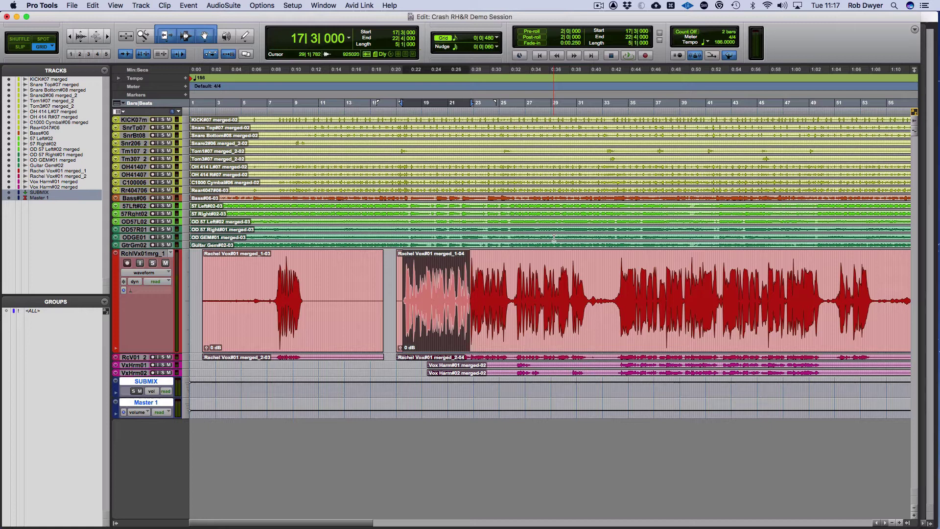
Check the vocal channel's meter type options in the mixer without changing them.
{"action": "key", "text": "super+equal"}
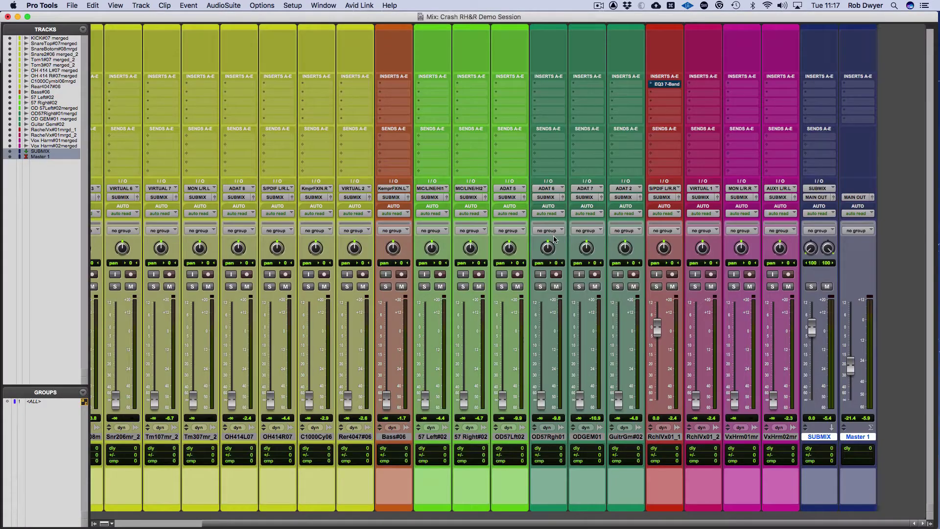
{"action": "right_click", "coordinate": [677, 329]}
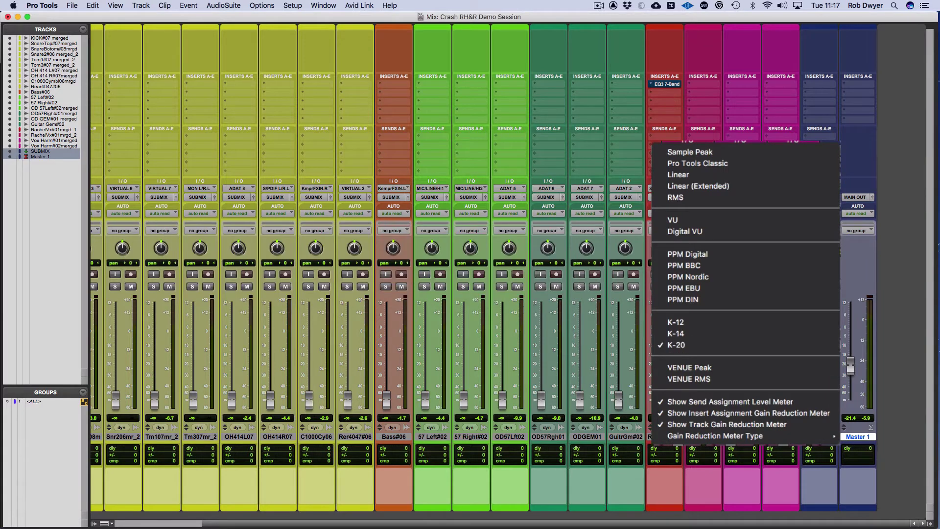
{"action": "key", "text": "Escape"}
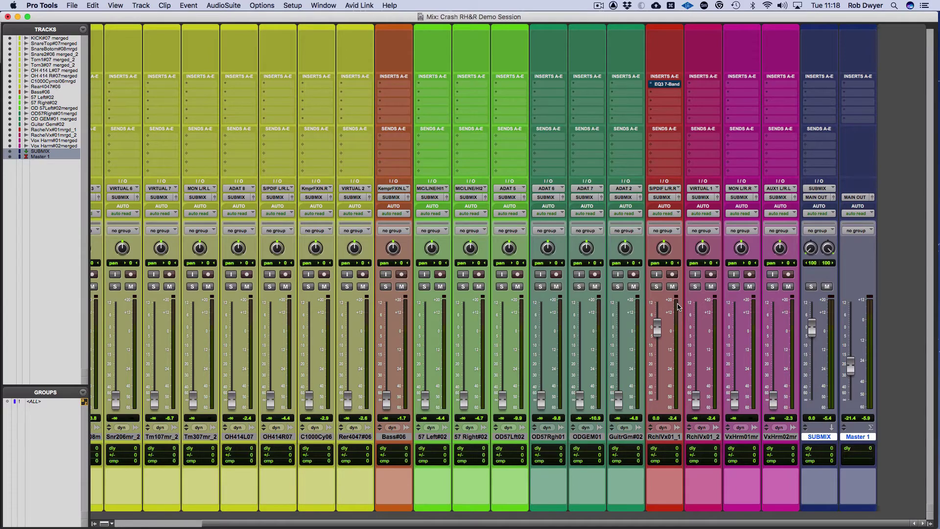
{"action": "key", "text": "super+equal"}
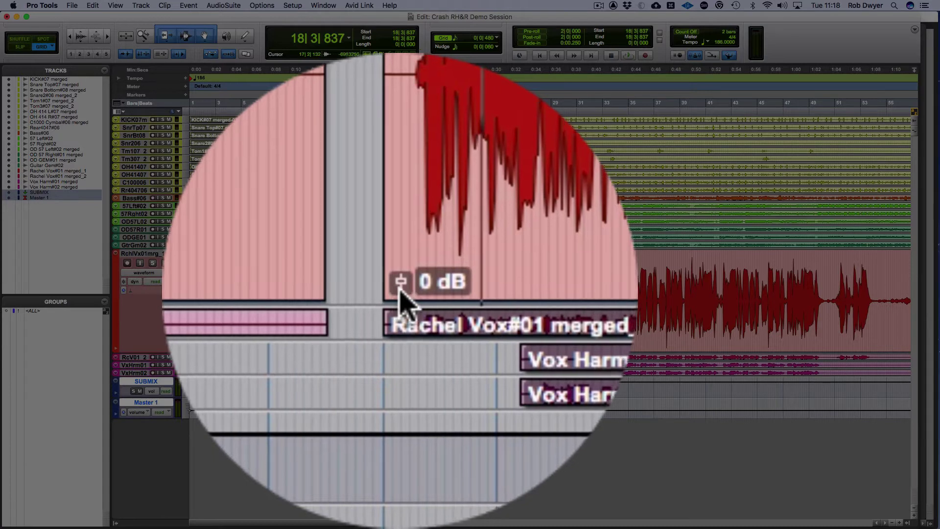
Lower the second vocal clip's gain to -4.0 dB and select bars 17|3 to 19|3.
{"action": "left_click", "coordinate": [399, 292]}
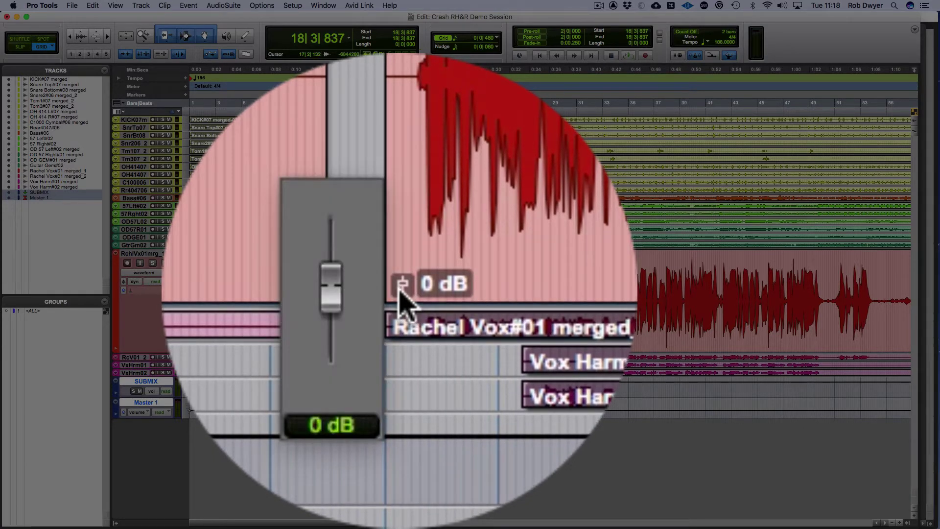
{"action": "left_click_drag", "start_coordinate": [399, 289], "coordinate": [400, 351]}
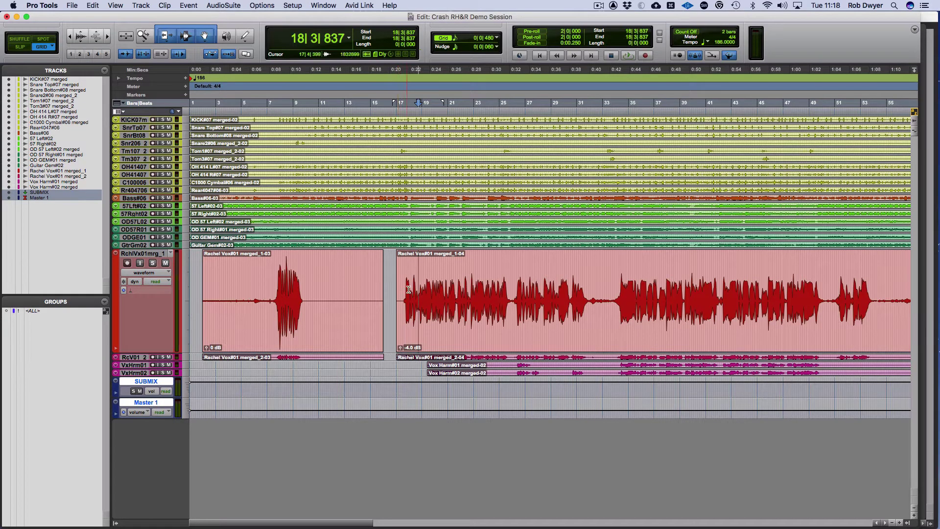
{"action": "left_click_drag", "start_coordinate": [403, 279], "coordinate": [455, 276]}
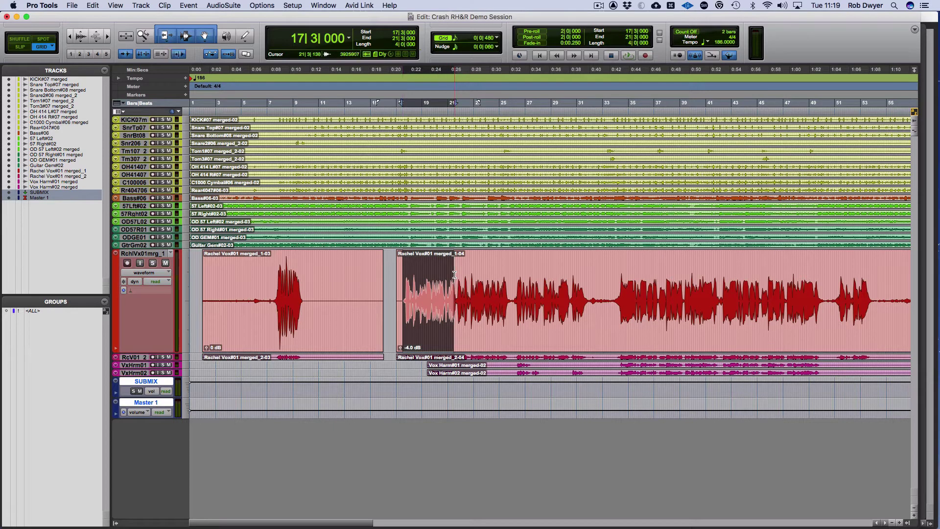
{"action": "key", "text": "super+equal"}
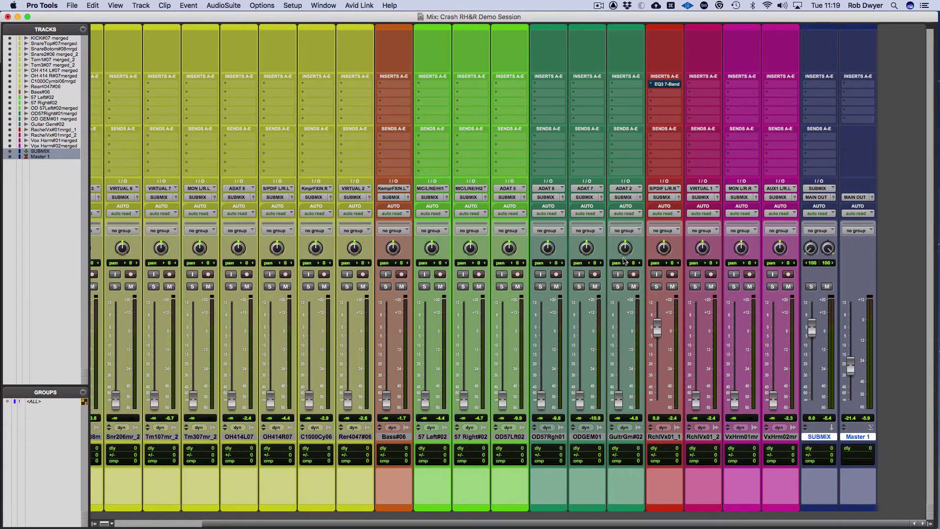
{"action": "key", "text": "space"}
Set the second vocal clip to -4.5 dB and select from 17|3 with Link Timeline and Edit Selection on.
{"action": "key", "text": "super+equal"}
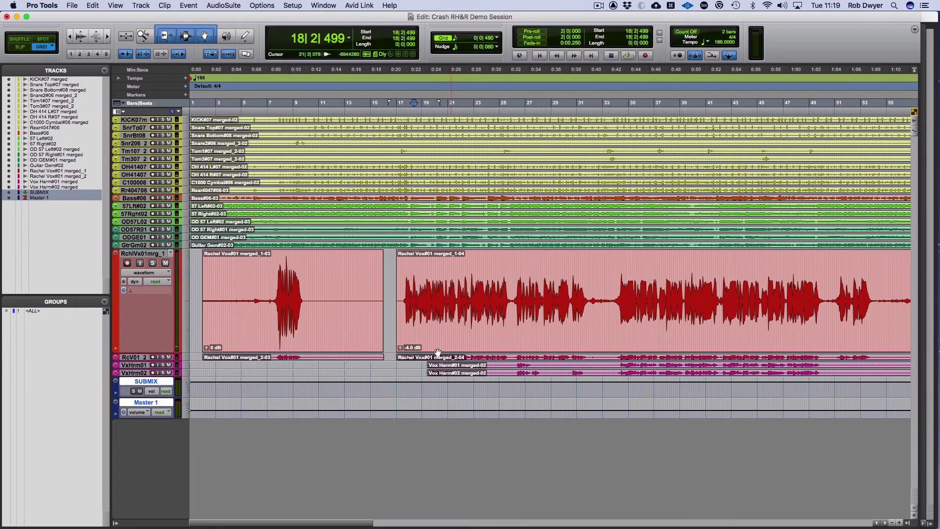
{"action": "left_click_drag", "start_coordinate": [401, 347], "coordinate": [400, 353]}
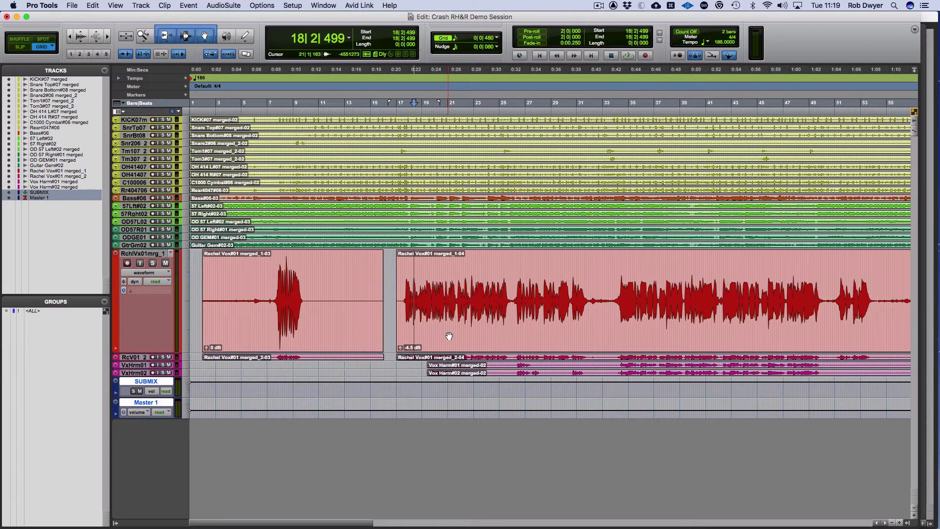
{"action": "left_click_drag", "start_coordinate": [405, 281], "coordinate": [447, 282]}
{"action": "key", "text": "shift+slash"}
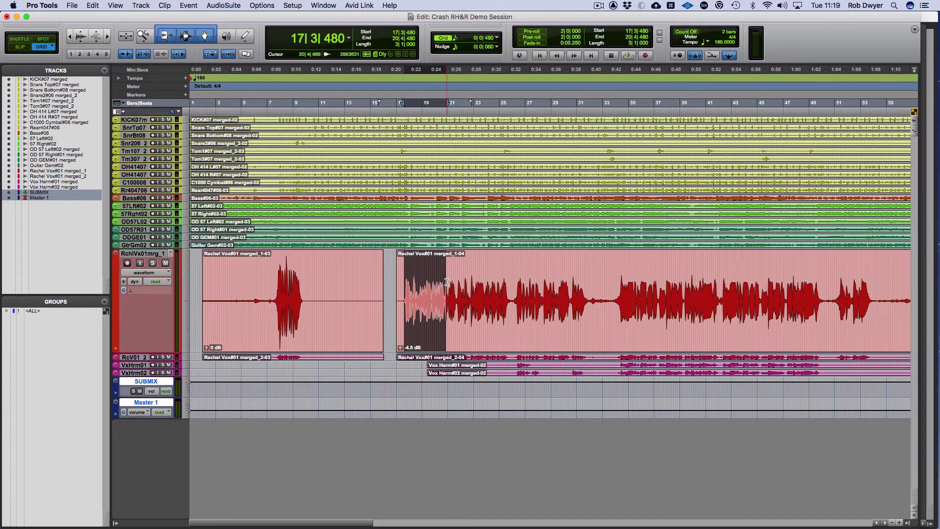
{"action": "key", "text": "super+equal"}
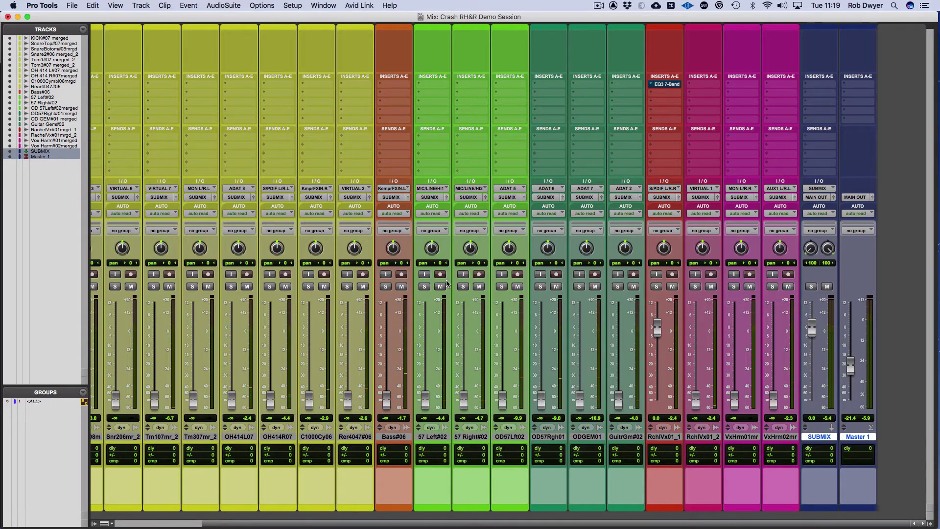
Lower the first vocal clip, merged_1-03, to -4.5 dB and select bars 17|3 to 20|4.
{"action": "key", "text": "super+equal"}
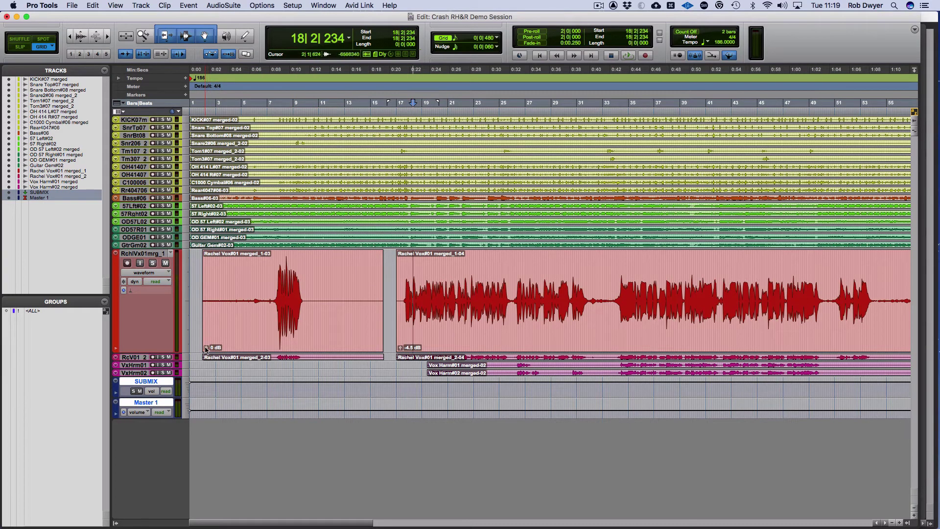
{"action": "mouse_move", "coordinate": [206, 349]}
{"action": "left_mouse_down"}
{"action": "mouse_move", "coordinate": [203, 389]}
{"action": "mouse_move", "coordinate": [202, 357]}
{"action": "left_mouse_up"}
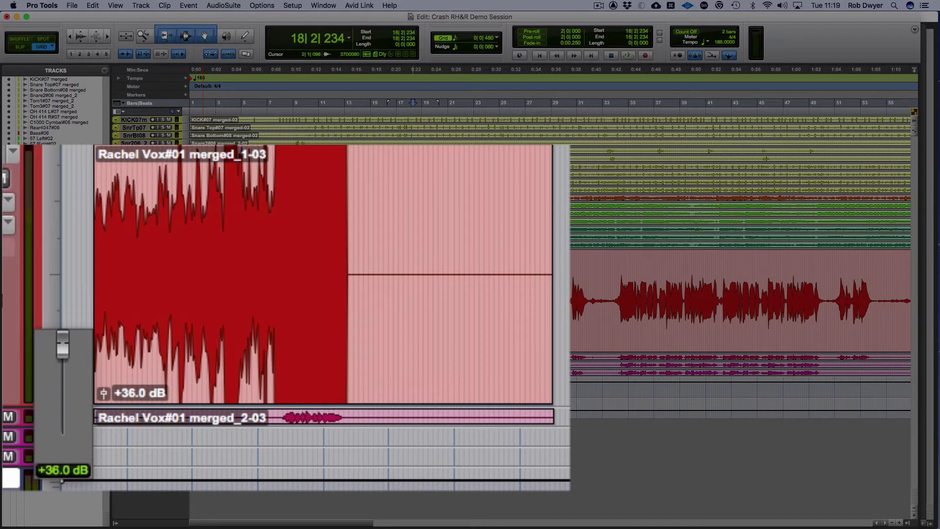
{"action": "left_click_drag", "start_coordinate": [62, 343], "coordinate": [63, 394]}
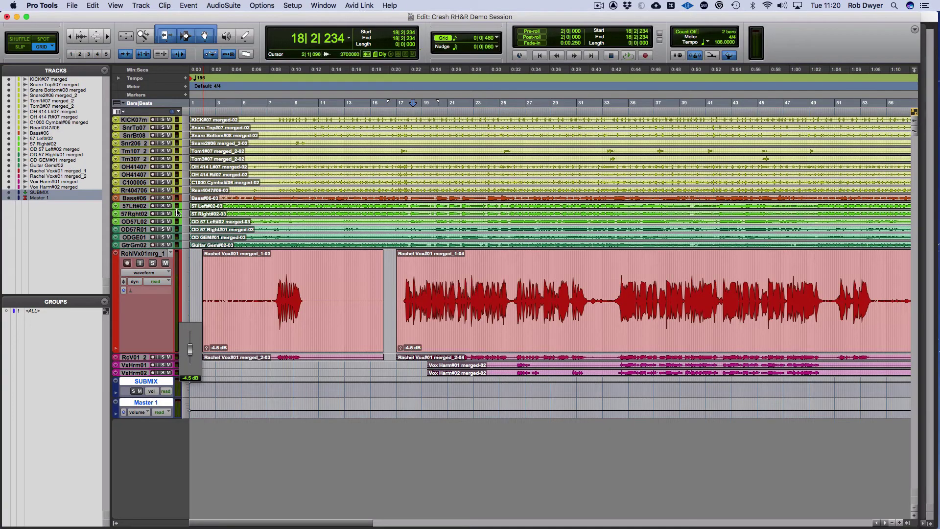
{"action": "left_click_drag", "start_coordinate": [445, 274], "coordinate": [404, 299]}
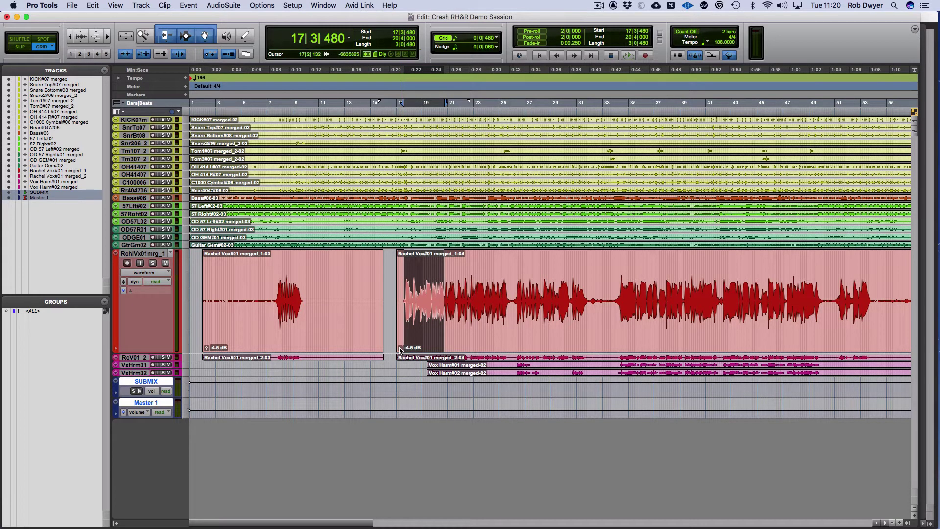
Reset the second vocal clip's gain to 0 dB and insert EQ3 7-Band (mono) on the lead vocal.
{"action": "left_click", "coordinate": [401, 349], "text": "alt"}
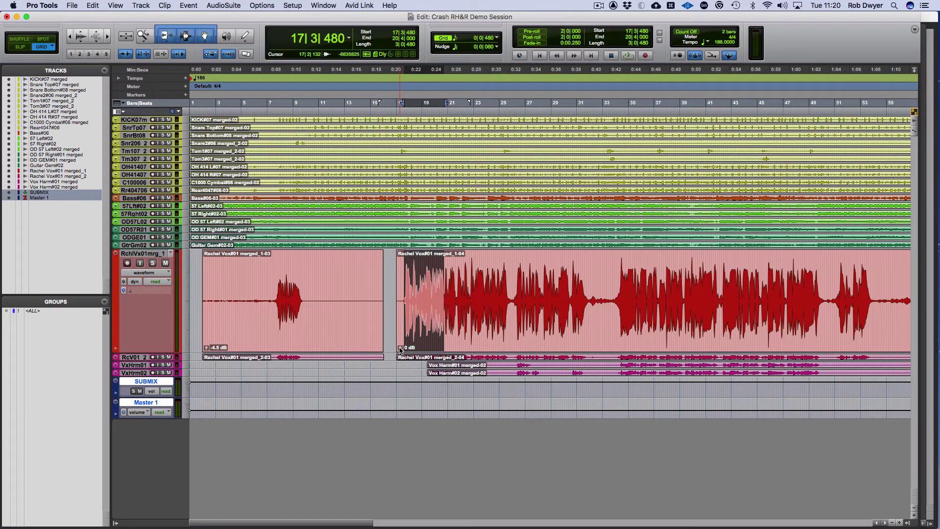
{"action": "key", "text": "super+equal"}
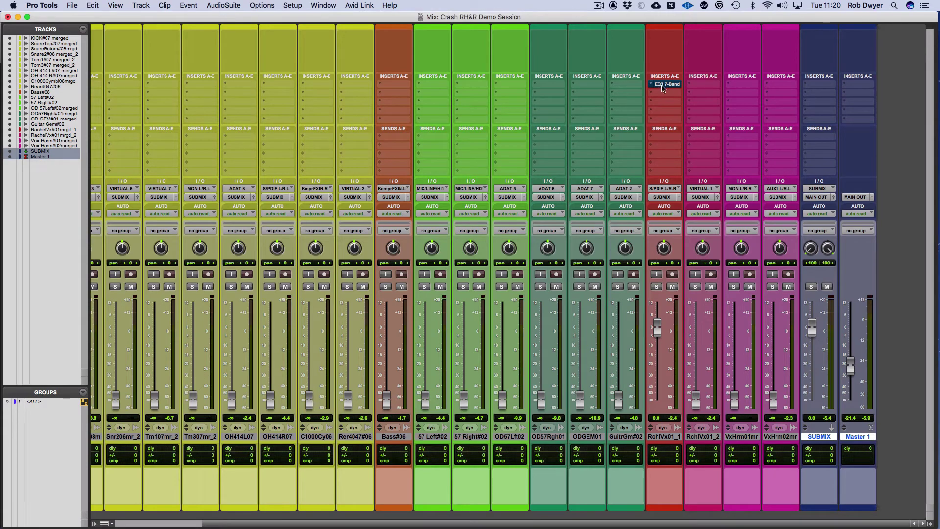
{"action": "left_click", "coordinate": [652, 88]}
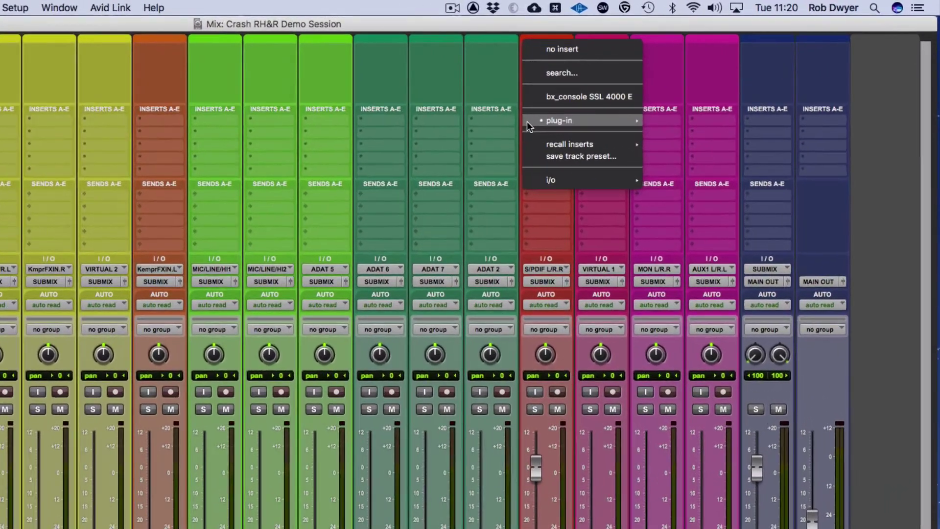
{"action": "mouse_move", "coordinate": [614, 120]}
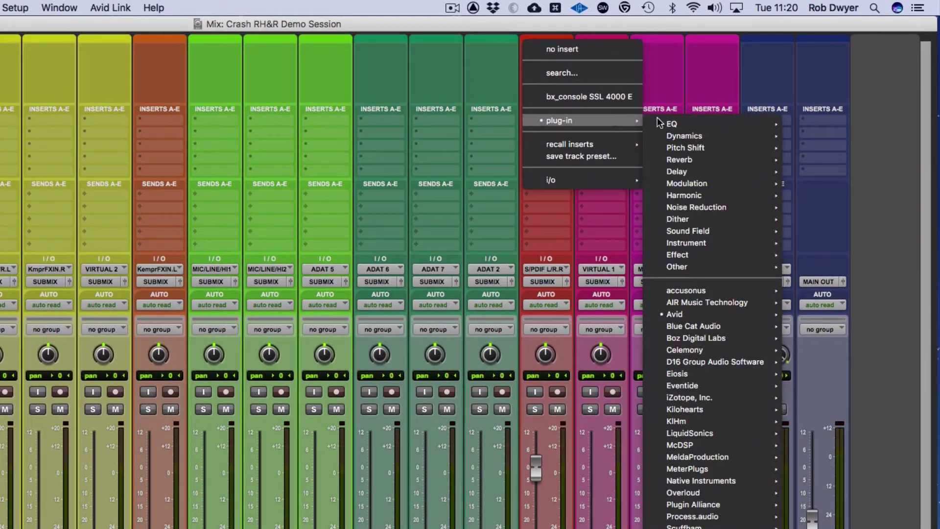
{"action": "mouse_move", "coordinate": [659, 122]}
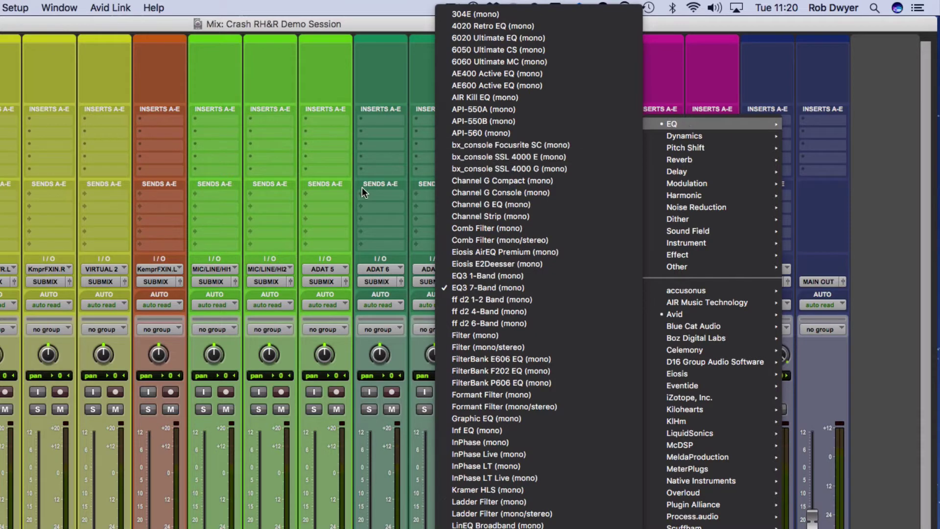
{"action": "left_click", "coordinate": [450, 289]}
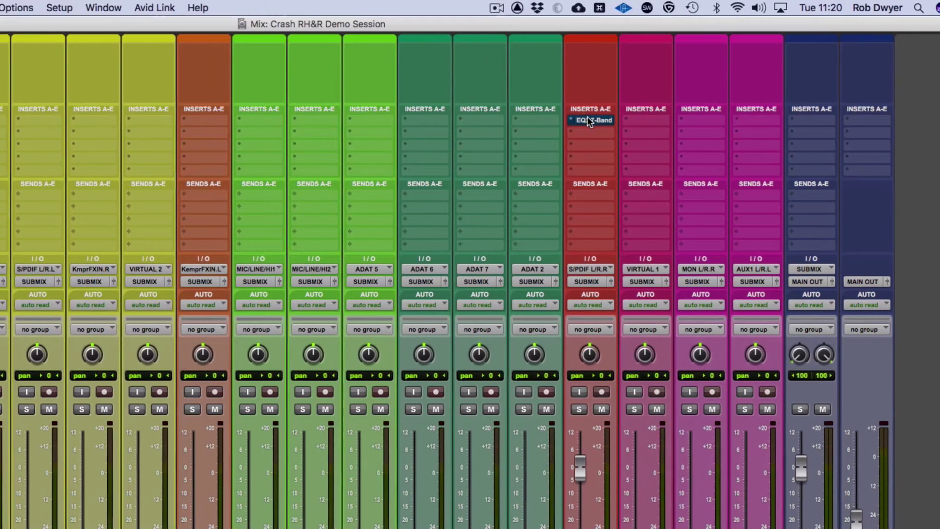
Open the vocal's EQ3, take it out of bypass, and lower its input to -4.5 dB during playback.
{"action": "left_click", "coordinate": [547, 120]}
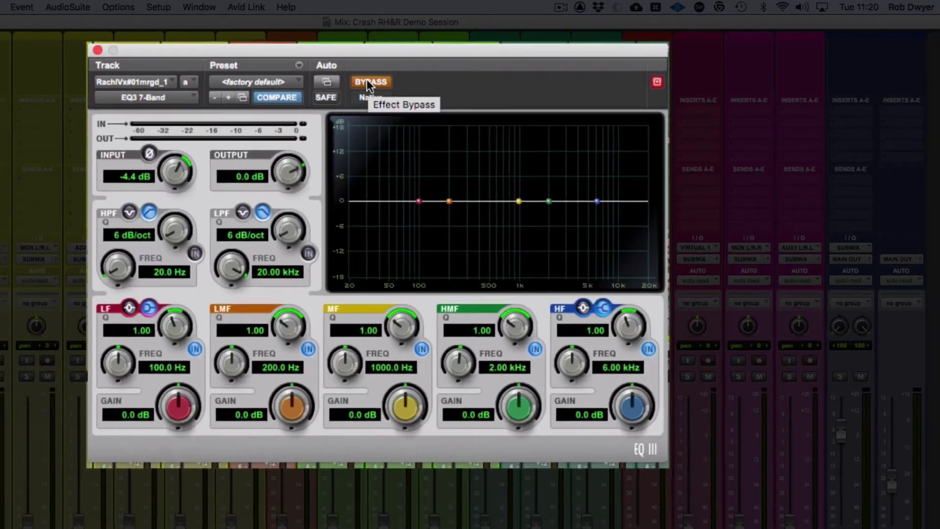
{"action": "left_click", "coordinate": [337, 90]}
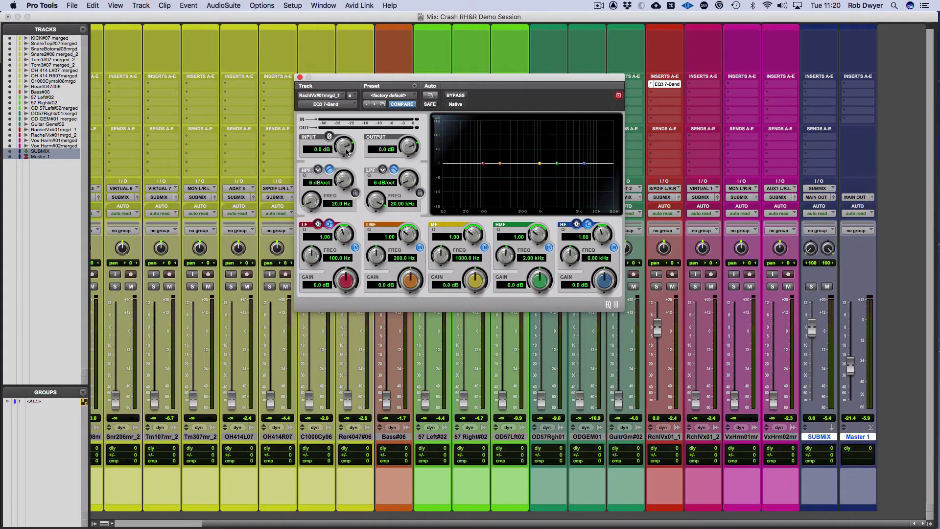
{"action": "key", "text": "space"}
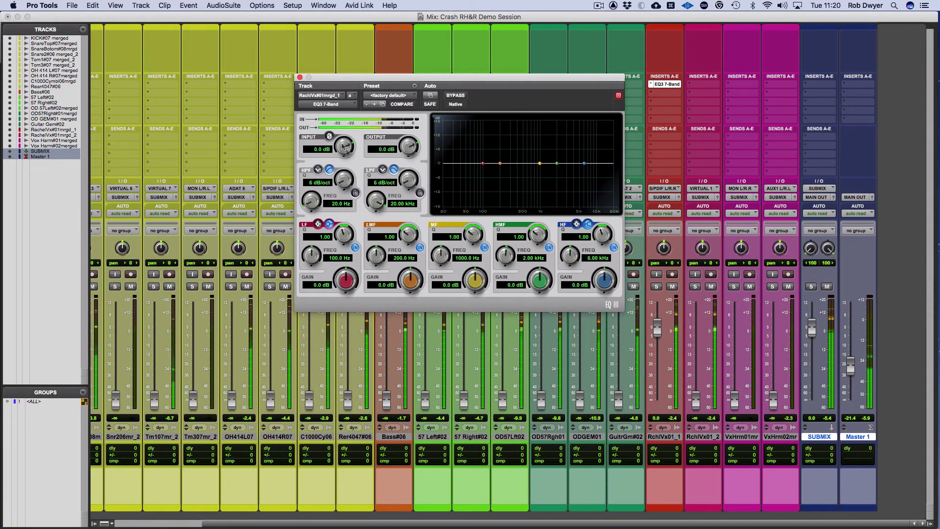
{"action": "mouse_move", "coordinate": [347, 151]}
{"action": "left_mouse_down"}
{"action": "mouse_move", "coordinate": [343, 177]}
{"action": "mouse_move", "coordinate": [343, 160]}
{"action": "left_mouse_up"}
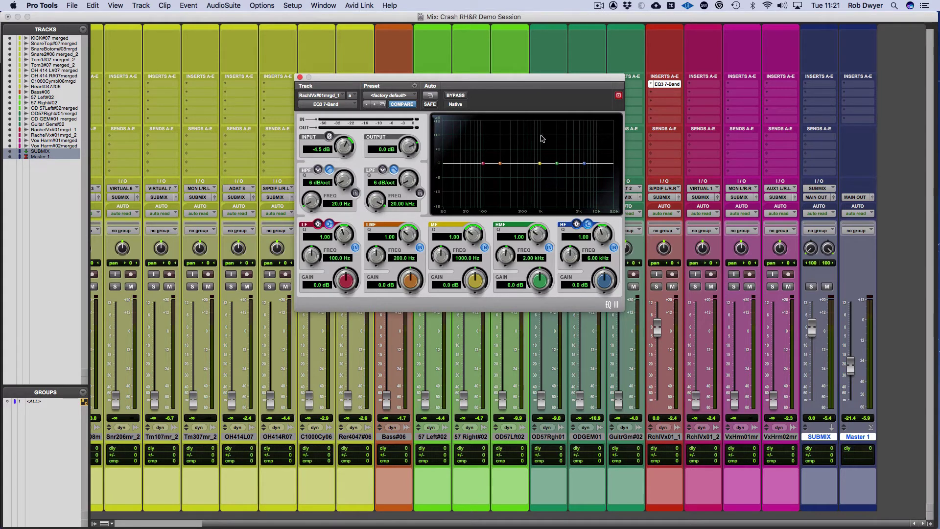
Bypass the EQ3 and add a Trim (mono) plug-in on insert B of the lead vocal.
{"action": "left_click", "coordinate": [662, 87], "text": "super"}
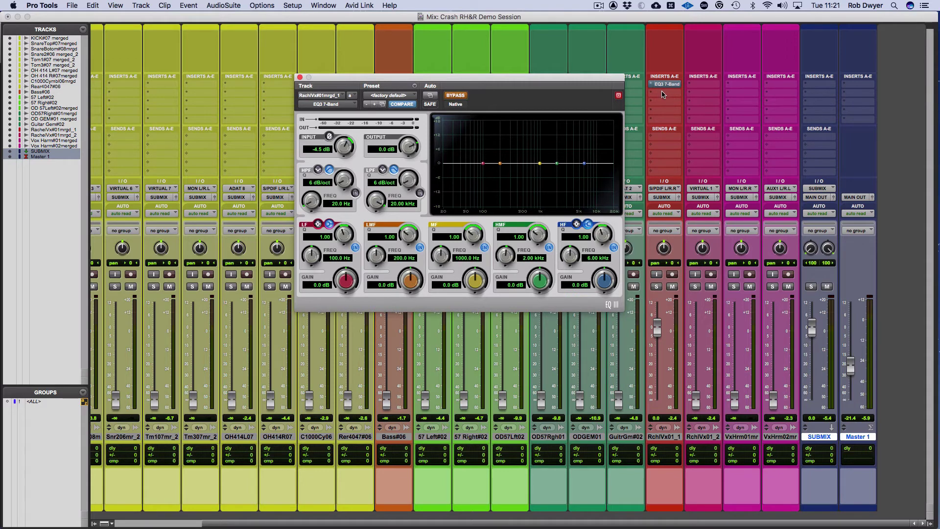
{"action": "left_click", "coordinate": [662, 93]}
{"action": "mouse_move", "coordinate": [662, 94]}
{"action": "mouse_move", "coordinate": [782, 95]}
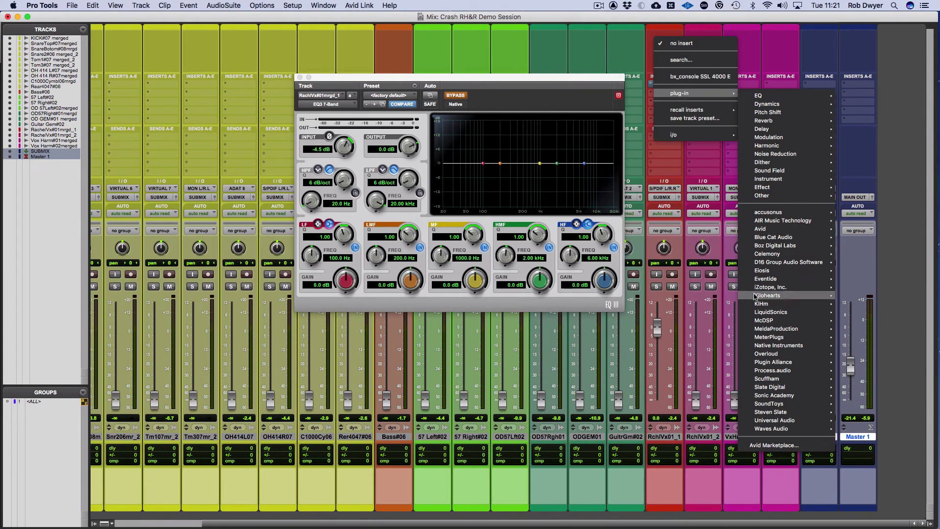
{"action": "mouse_move", "coordinate": [760, 228]}
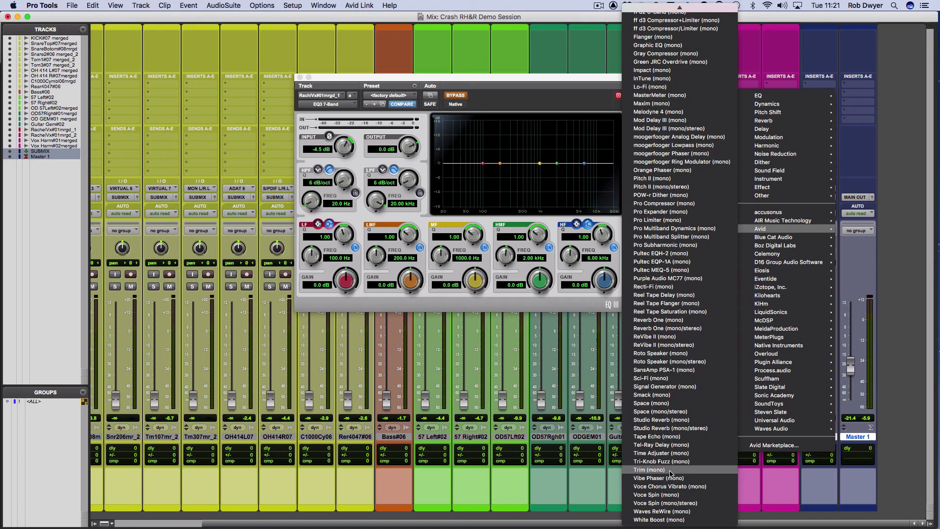
{"action": "left_click", "coordinate": [670, 470]}
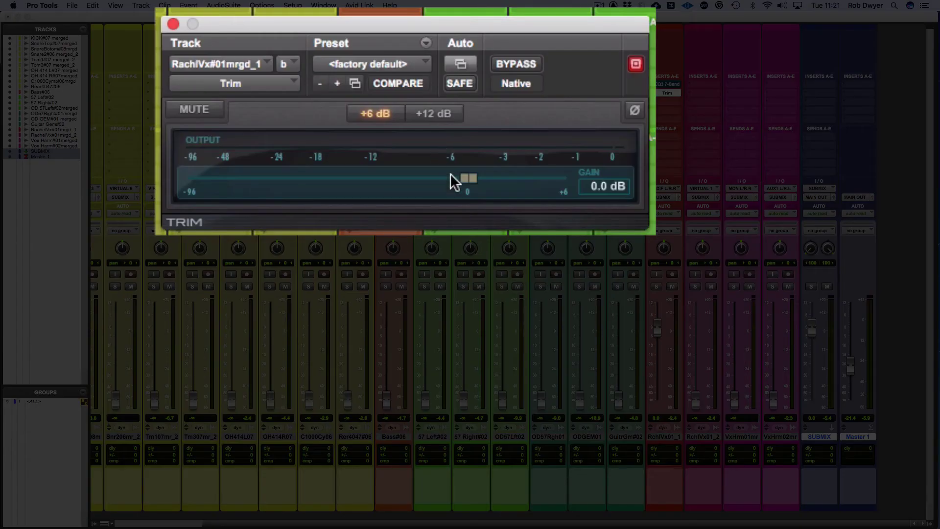
Keep the Trim at its +6 dB range and set its gain to -4.5 dB.
{"action": "left_click", "coordinate": [432, 113]}
{"action": "left_click", "coordinate": [386, 115]}
{"action": "left_click_drag", "start_coordinate": [466, 179], "coordinate": [428, 180]}
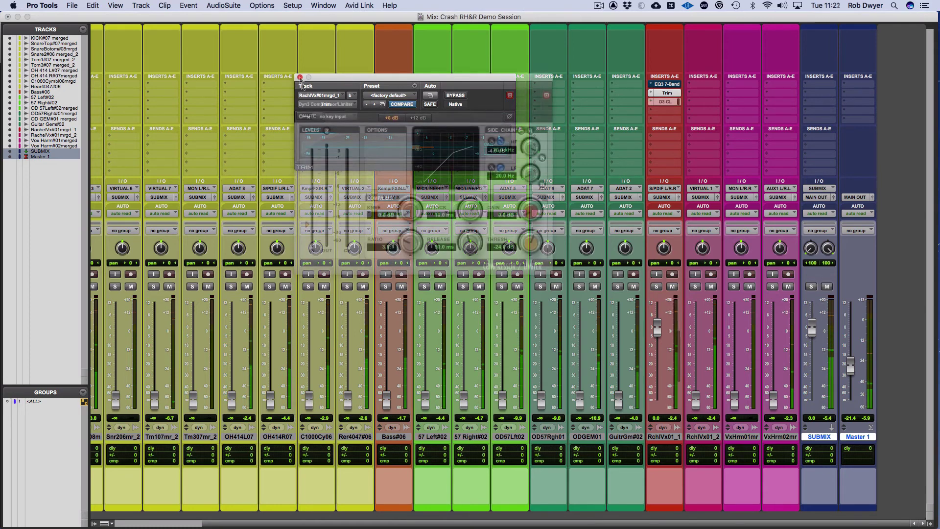
Close the Trim window, compare by bypassing and re-enabling the Trim, then reopen the EQ3.
{"action": "left_click", "coordinate": [300, 77]}
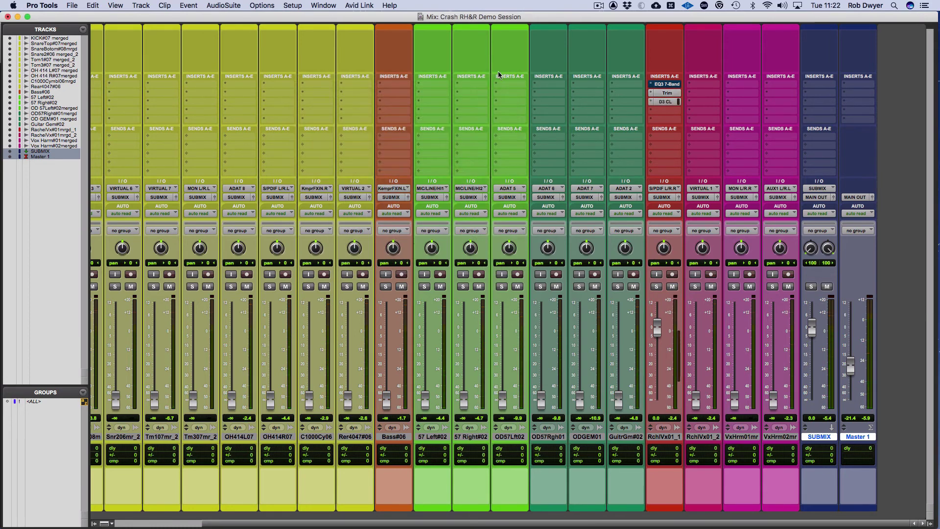
{"action": "left_click", "coordinate": [675, 94], "text": "super"}
{"action": "left_click", "coordinate": [671, 95], "text": "super"}
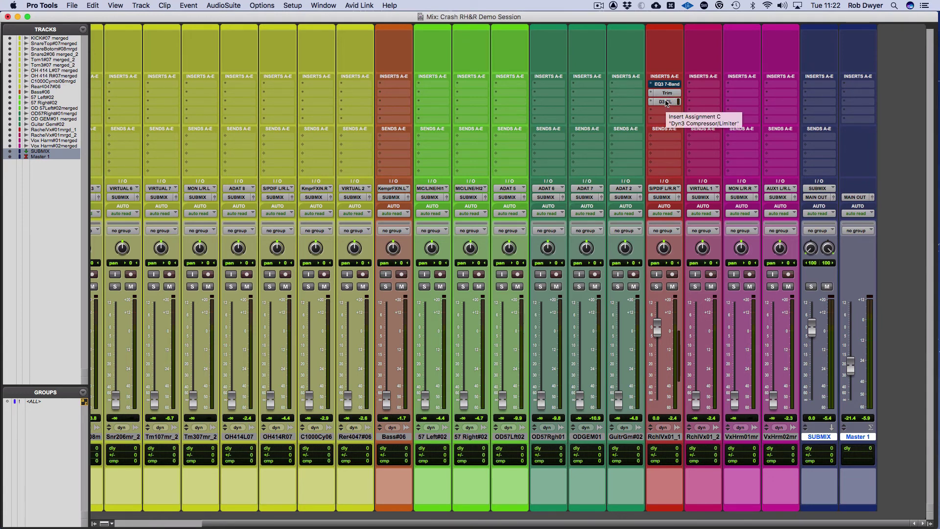
{"action": "left_click", "coordinate": [666, 86]}
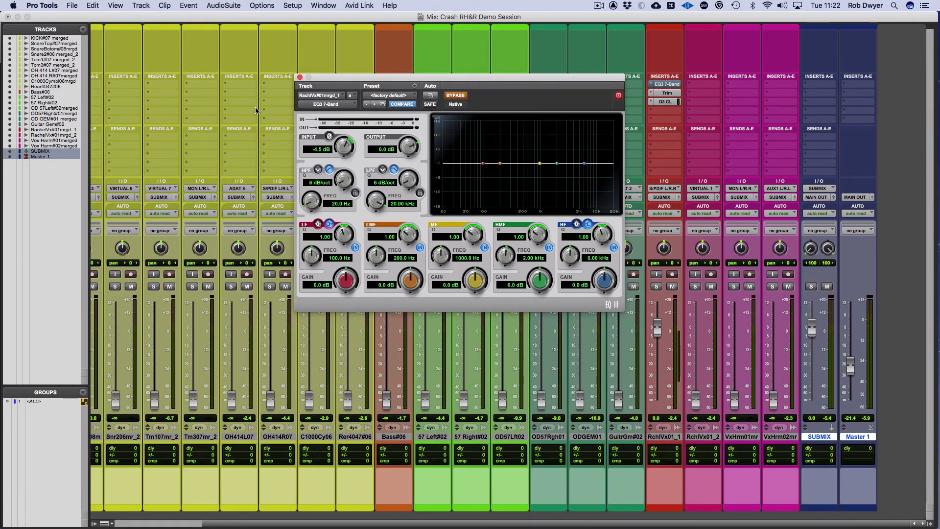
In the edit view, close the EQ3 window and lower the second vocal clip, merged_1-04, to -4.5 dB.
{"action": "key", "text": "super+equal"}
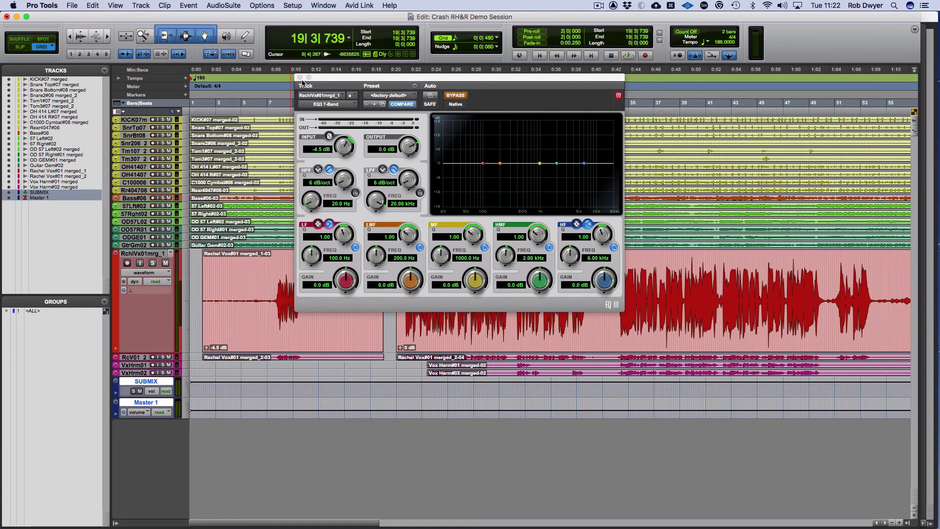
{"action": "left_click", "coordinate": [300, 78]}
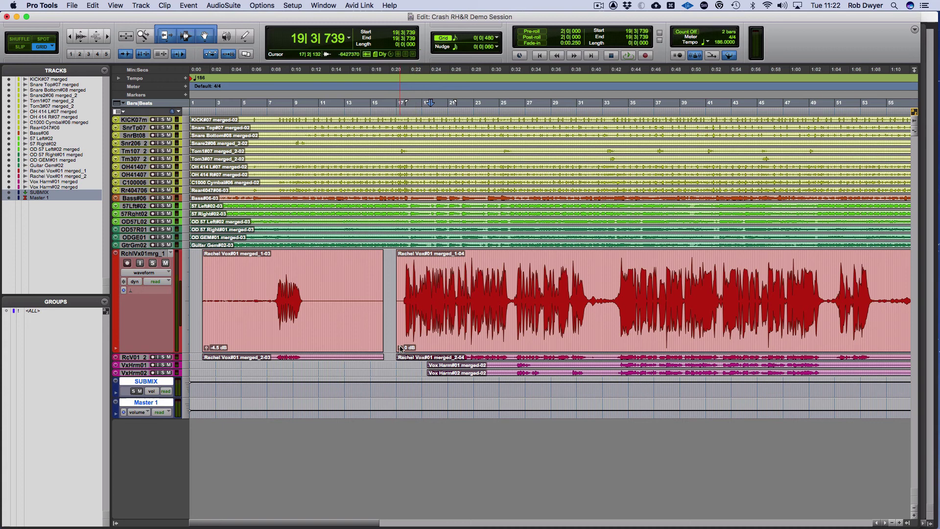
{"action": "left_click_drag", "start_coordinate": [400, 347], "coordinate": [401, 358]}
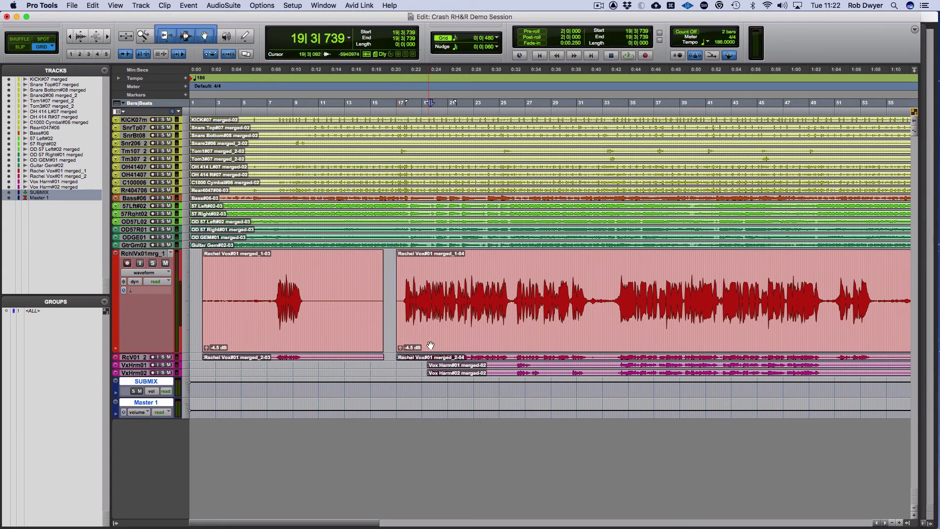